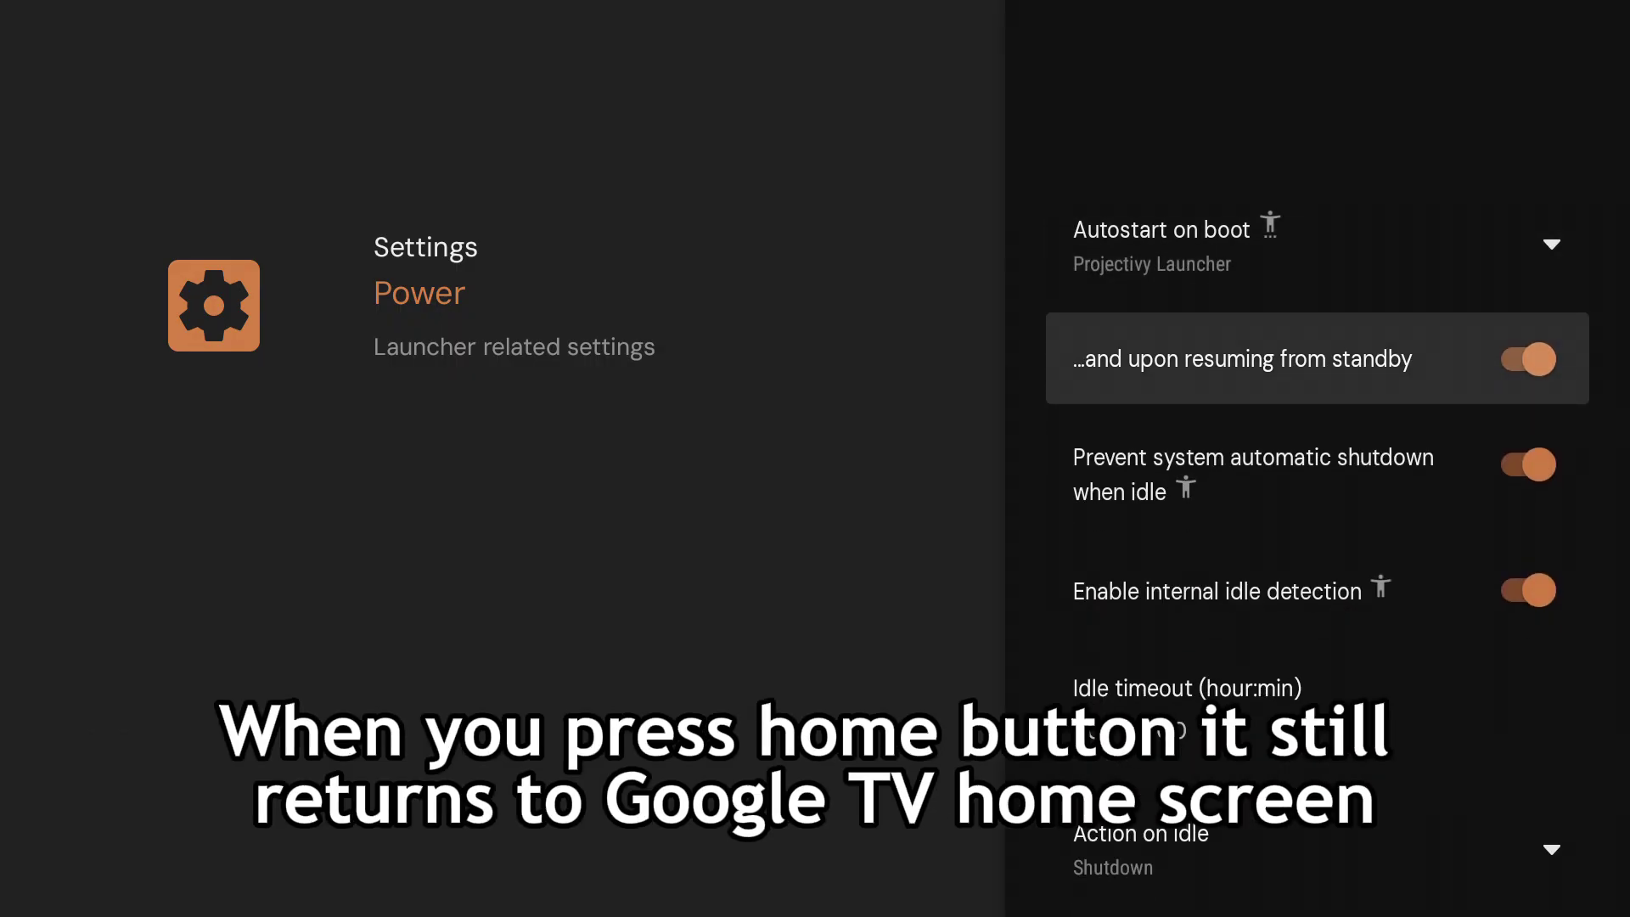
- Scroll past the idle-shutdown option and exit Projectivy's power settings
key(Down)
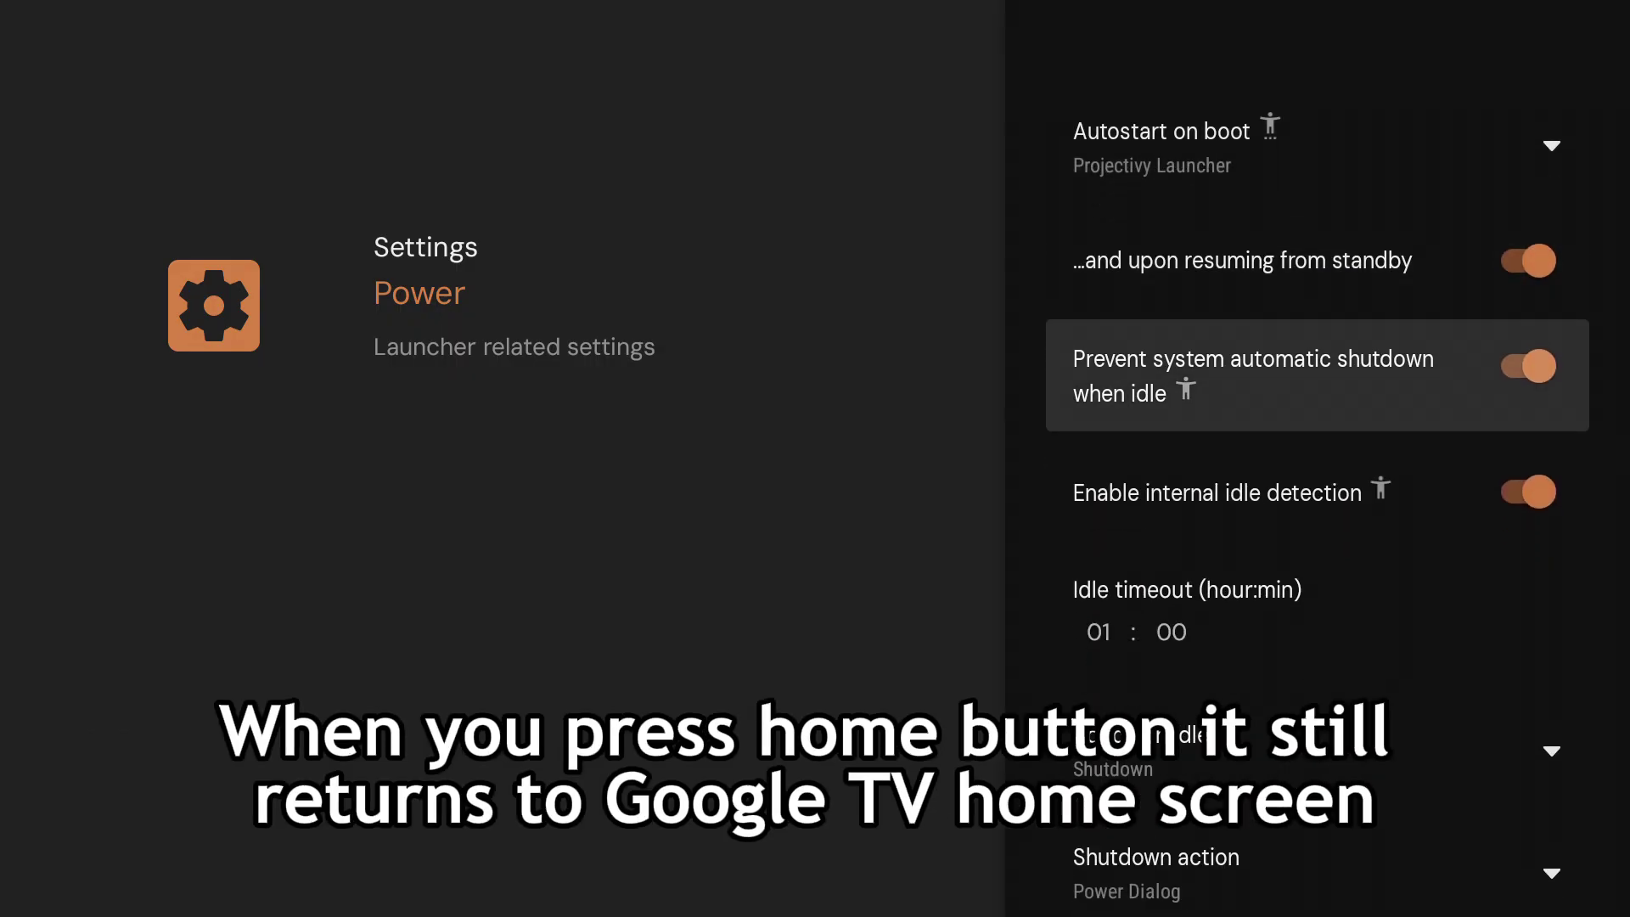
key(Down)
key(Down)
key(Escape)
key(Escape)
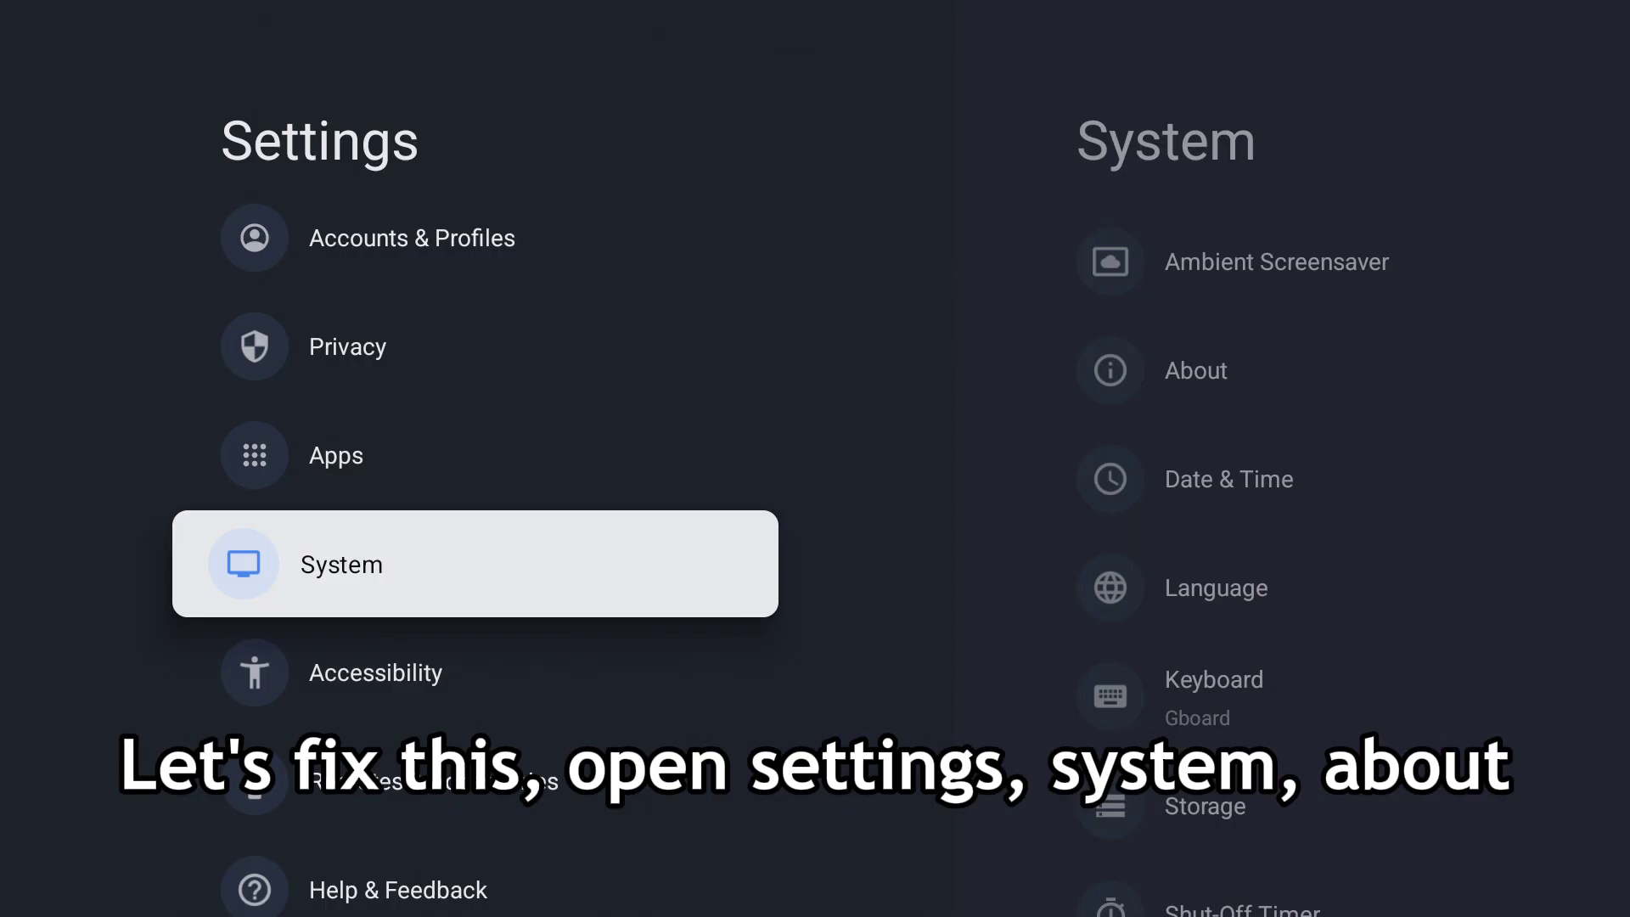
- Go to System > About and press the Android TV OS build entry
key(Return)
key(Down)
key(Return)
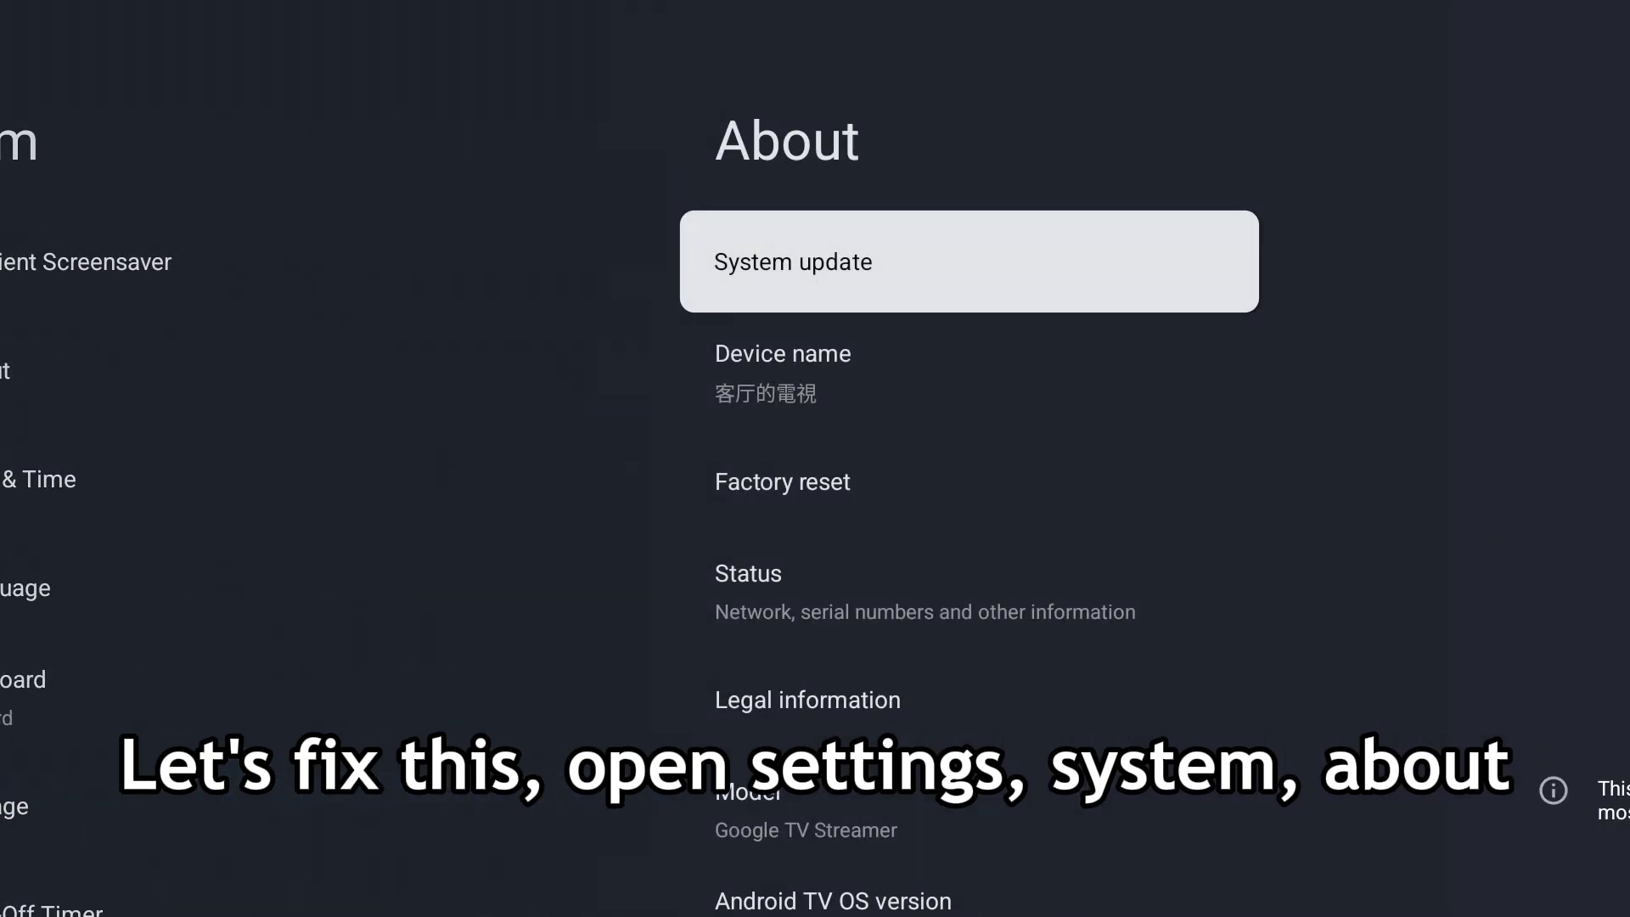
key(Down)
key(Down)
key(Down)
key(Down)
key(Down)
key(Down)
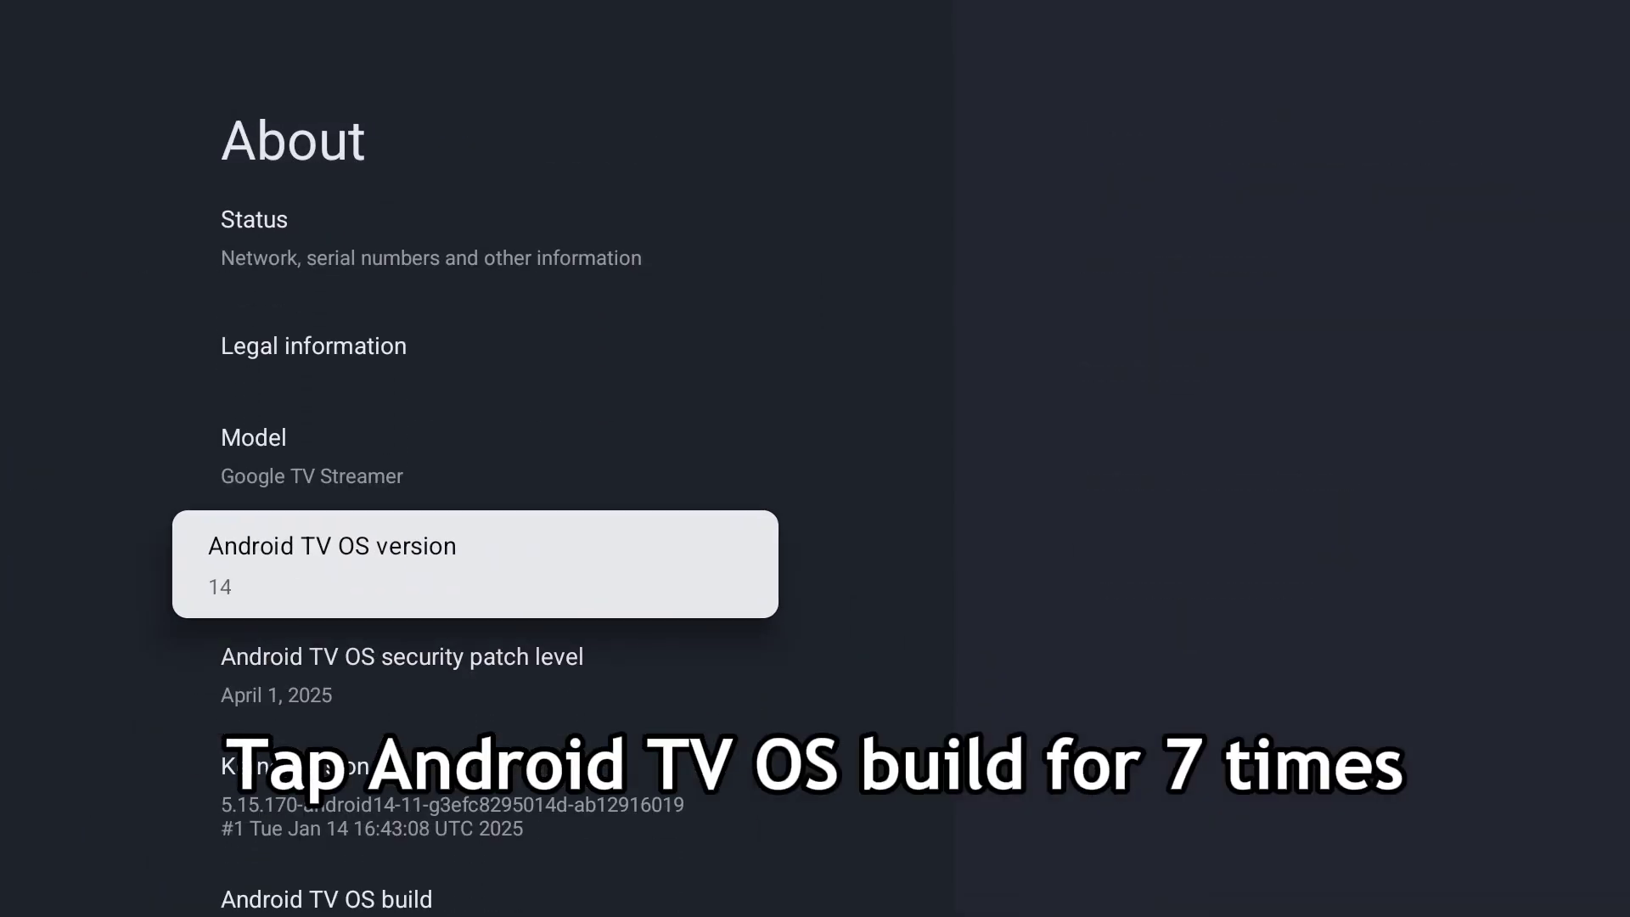
key(Down)
key(Down)
key(Down)
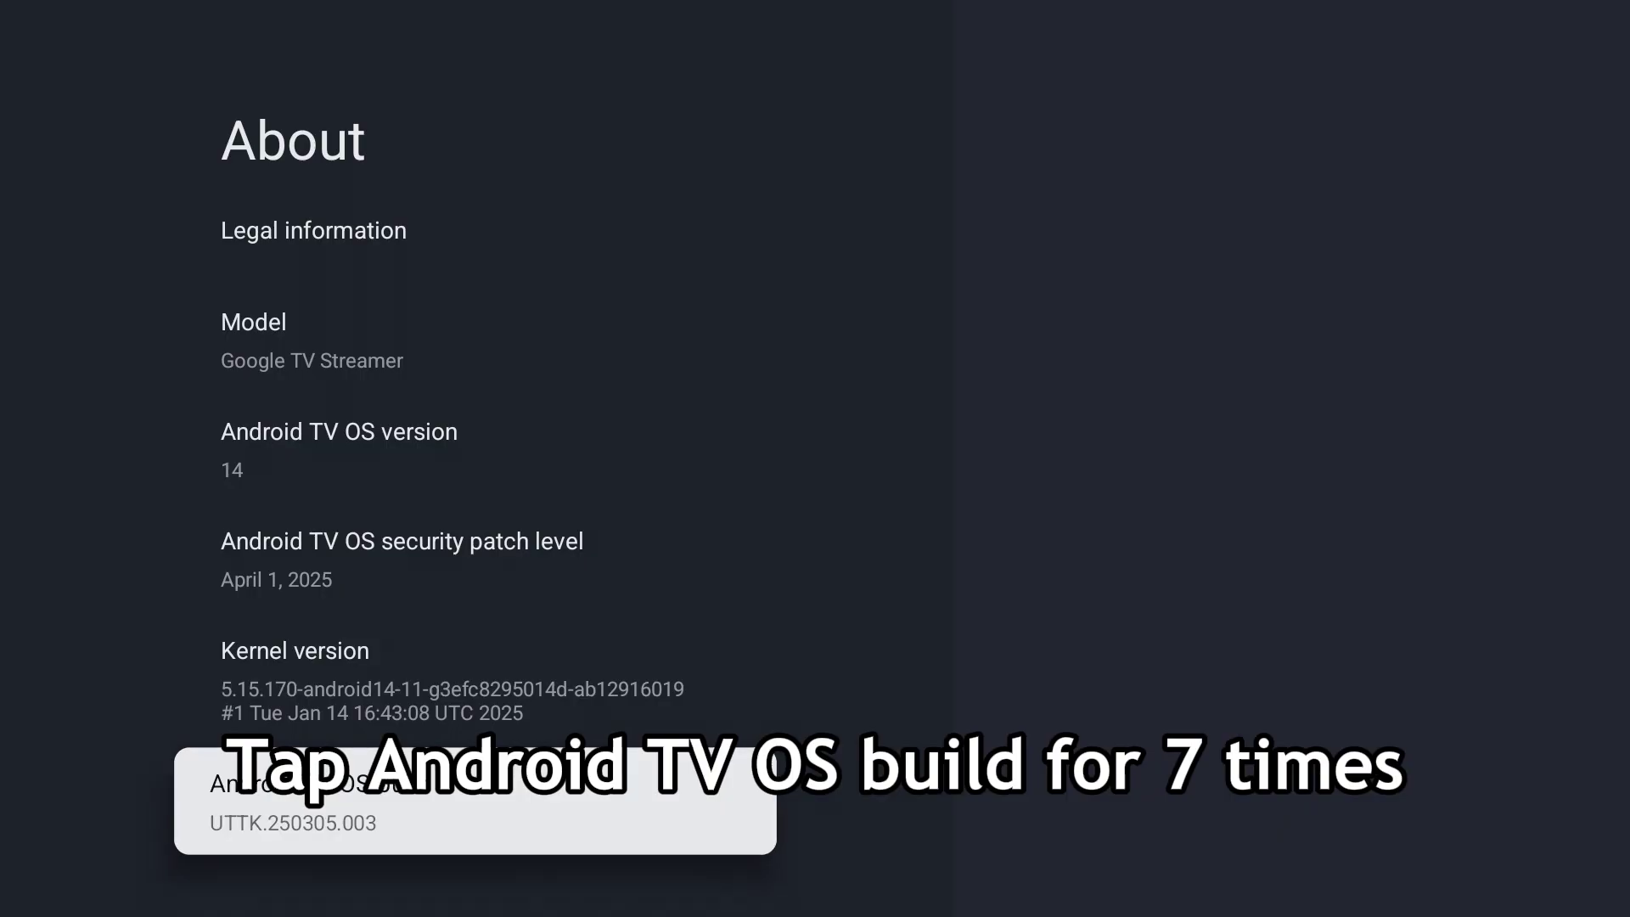
key(Return)
key(Return)
key(Return)
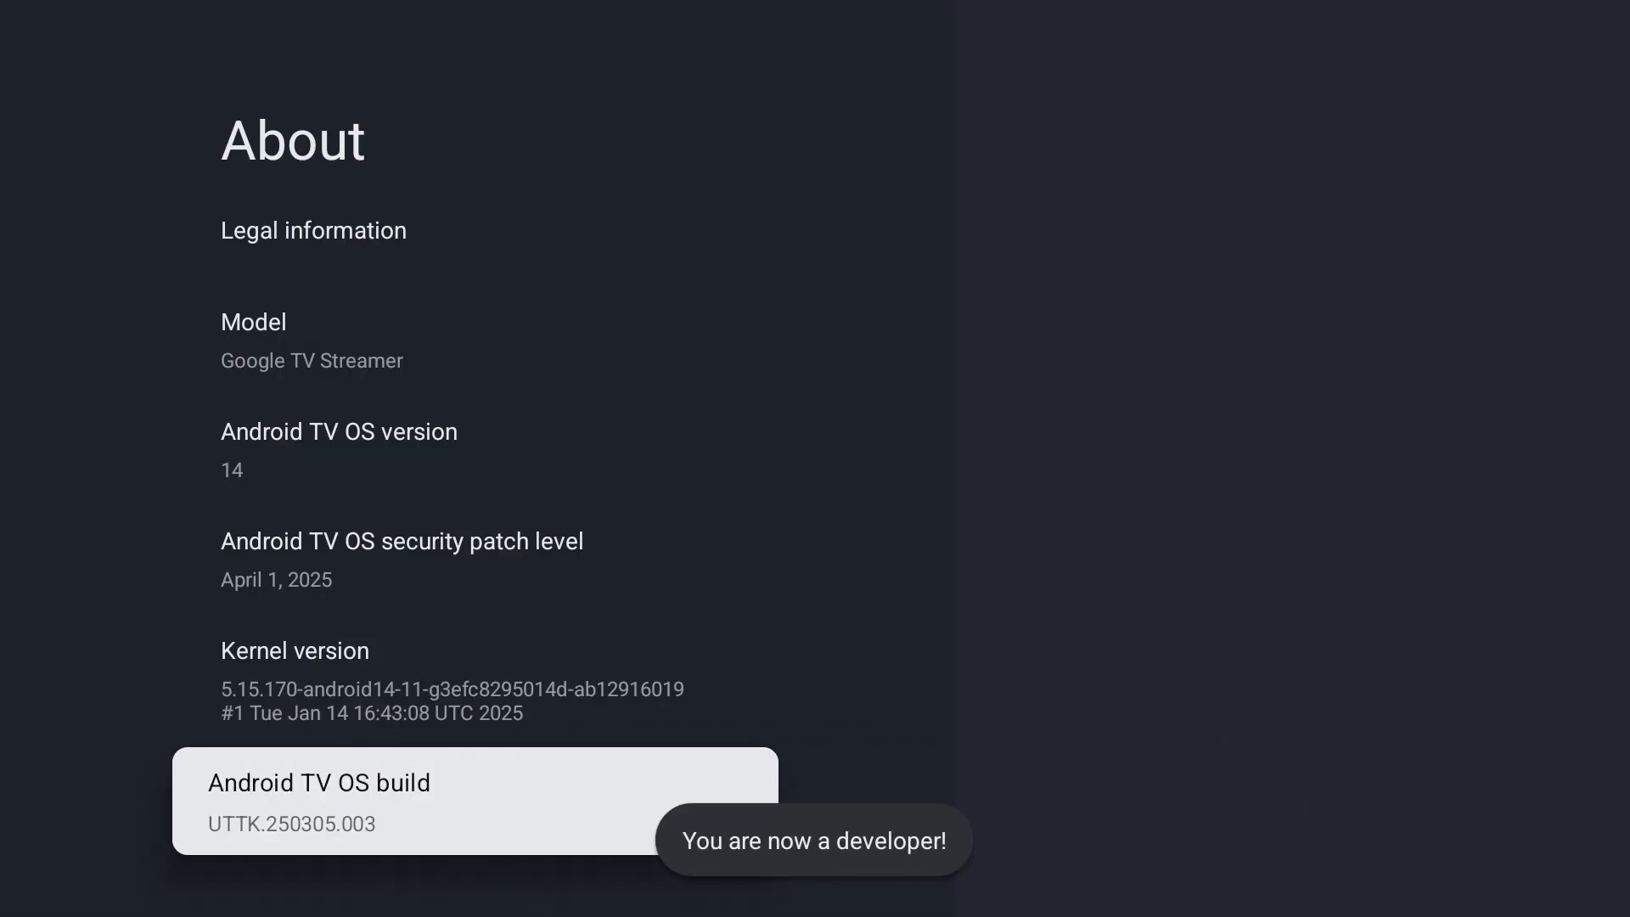
- Back out of About to the System settings list
key(Escape)
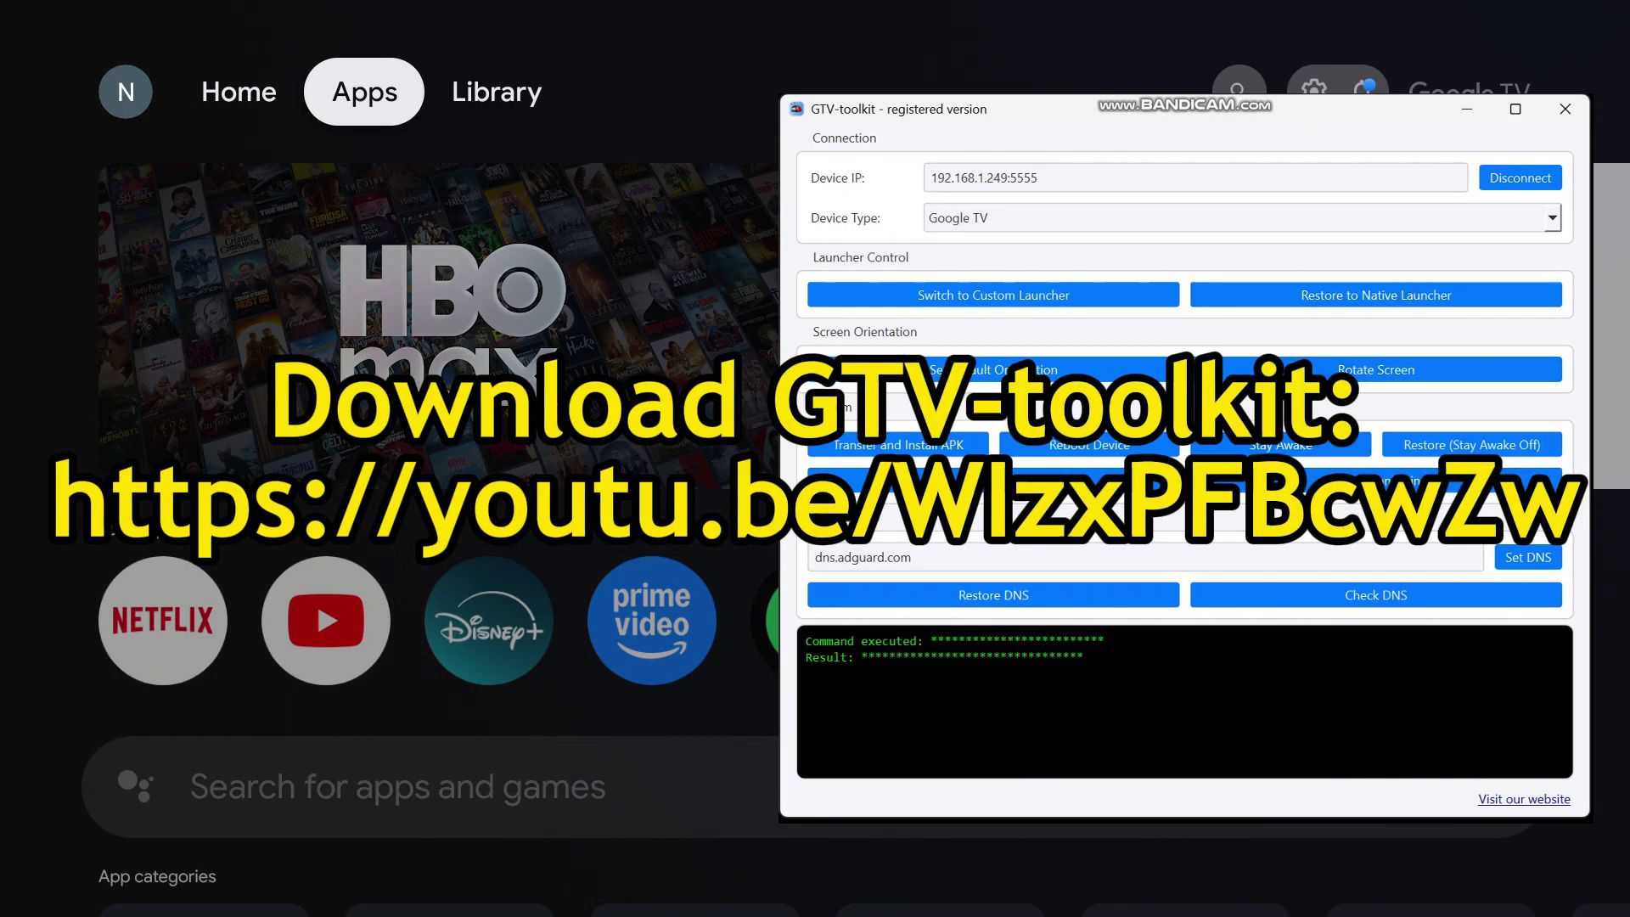
- Switch the Google TV at 192.168.1.249 to the custom launcher in GTV-toolkit
click(994, 294)
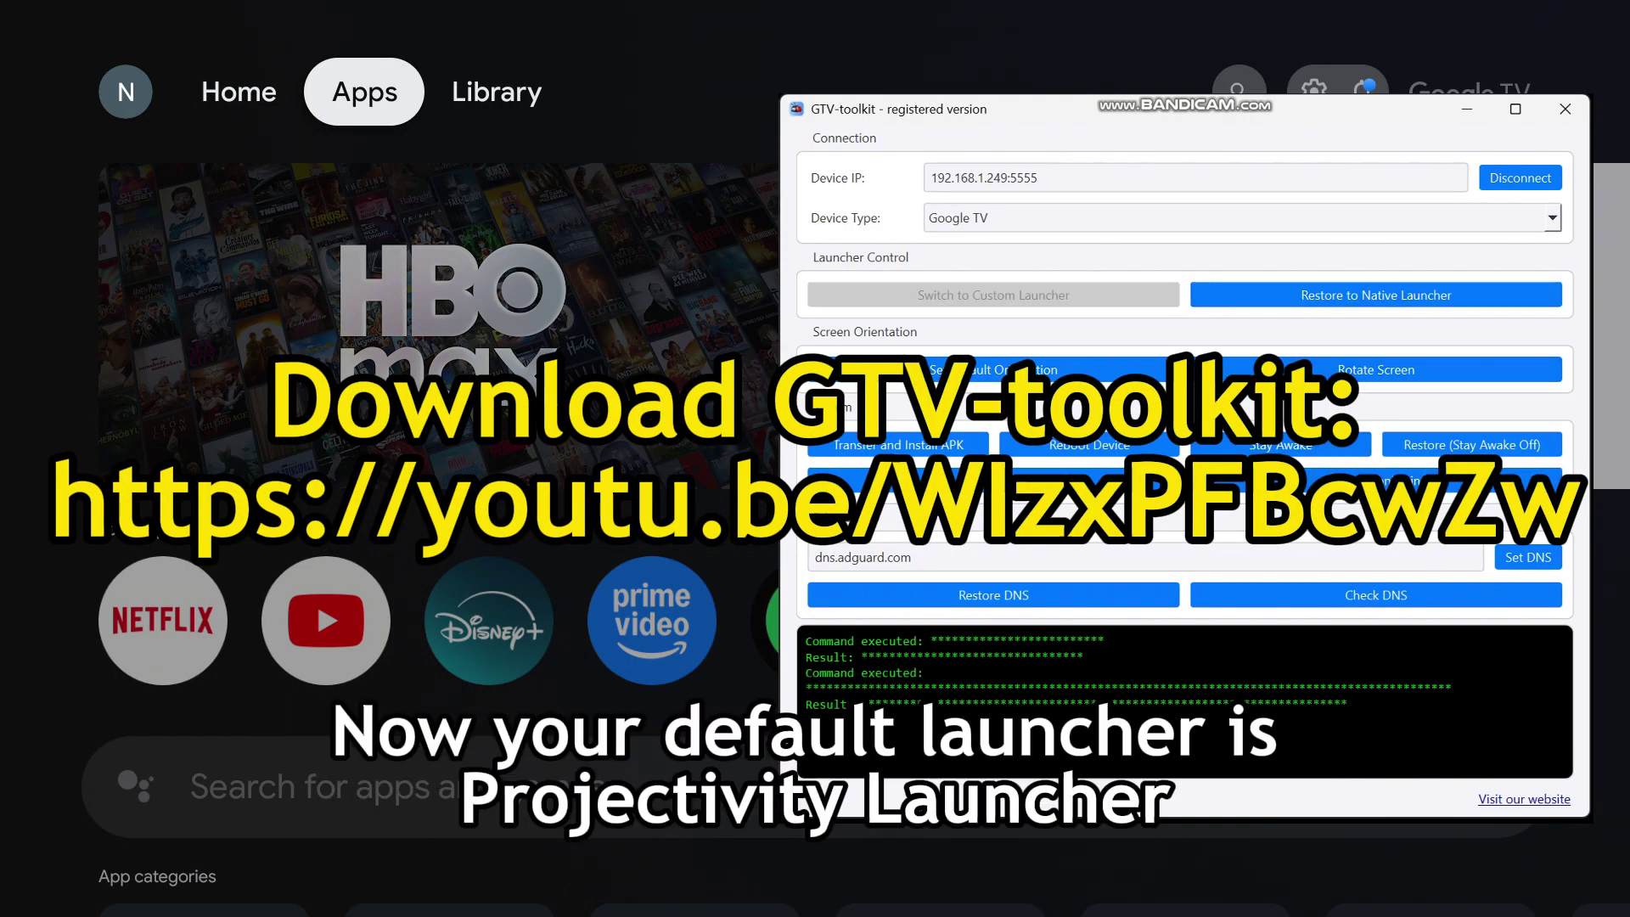